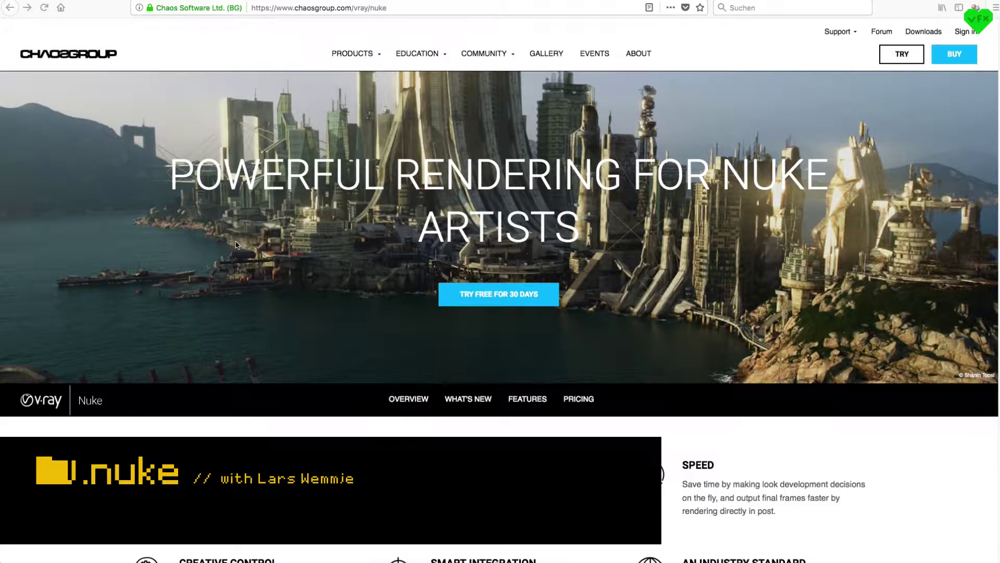
{"action": "scroll", "coordinate": [237, 244], "scroll_direction": "down", "scroll_amount": 1}
{"action": "scroll", "coordinate": [235, 242], "scroll_direction": "down", "scroll_amount": 1}
{"action": "scroll", "coordinate": [233, 240], "scroll_direction": "down", "scroll_amount": 1}
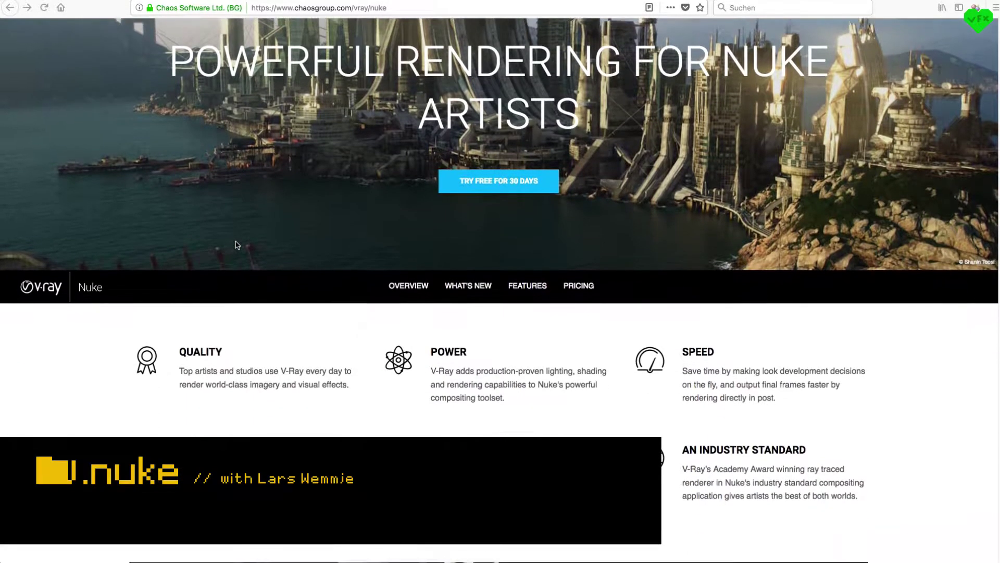
{"action": "scroll", "coordinate": [230, 238], "scroll_direction": "down", "scroll_amount": 2}
{"action": "scroll", "coordinate": [230, 238], "scroll_direction": "down", "scroll_amount": 1}
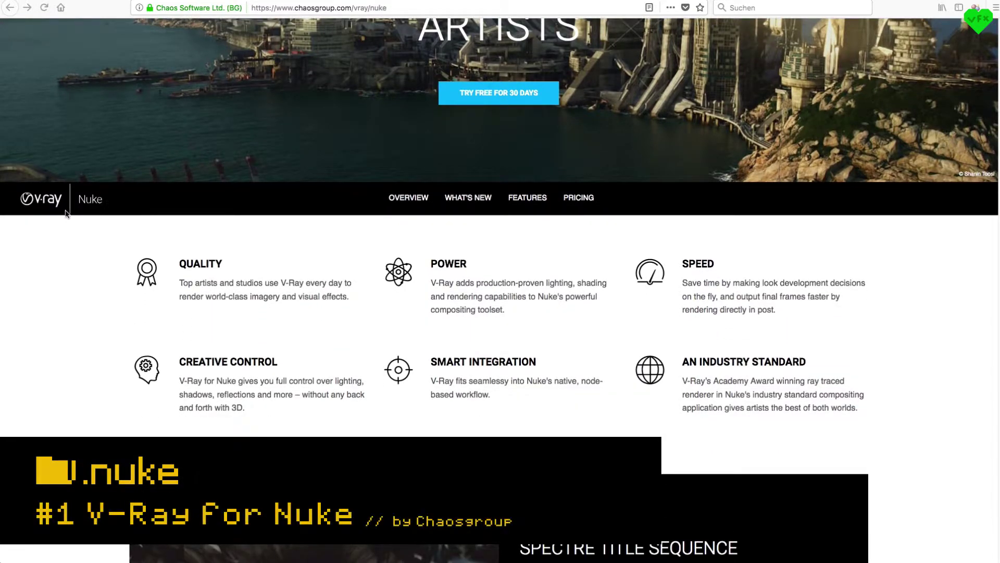
{"action": "scroll", "coordinate": [102, 277], "scroll_direction": "down", "scroll_amount": 2}
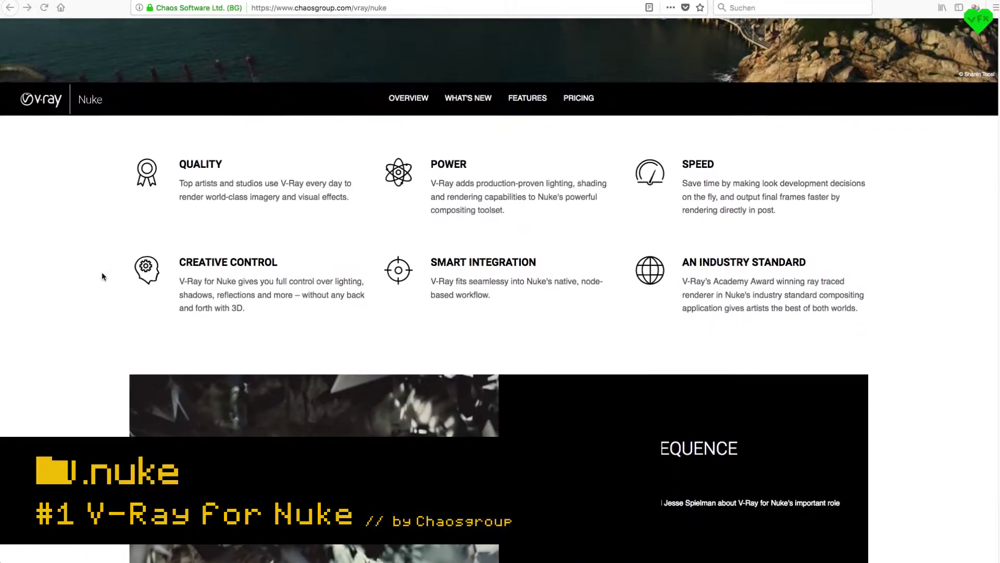
{"action": "scroll", "coordinate": [102, 277], "scroll_direction": "down", "scroll_amount": 1}
{"action": "scroll", "coordinate": [103, 276], "scroll_direction": "down", "scroll_amount": 3}
{"action": "scroll", "coordinate": [101, 277], "scroll_direction": "down", "scroll_amount": 3}
{"action": "scroll", "coordinate": [102, 276], "scroll_direction": "down", "scroll_amount": 2}
{"action": "scroll", "coordinate": [102, 277], "scroll_direction": "down", "scroll_amount": 3}
{"action": "scroll", "coordinate": [102, 277], "scroll_direction": "down", "scroll_amount": 1}
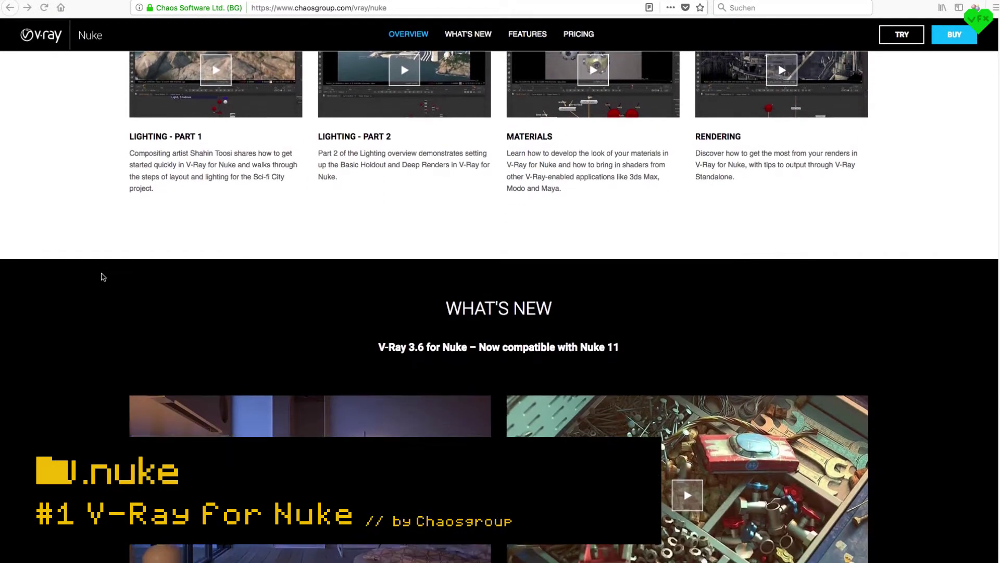
{"action": "scroll", "coordinate": [101, 278], "scroll_direction": "down", "scroll_amount": 3}
{"action": "scroll", "coordinate": [103, 278], "scroll_direction": "down", "scroll_amount": 3}
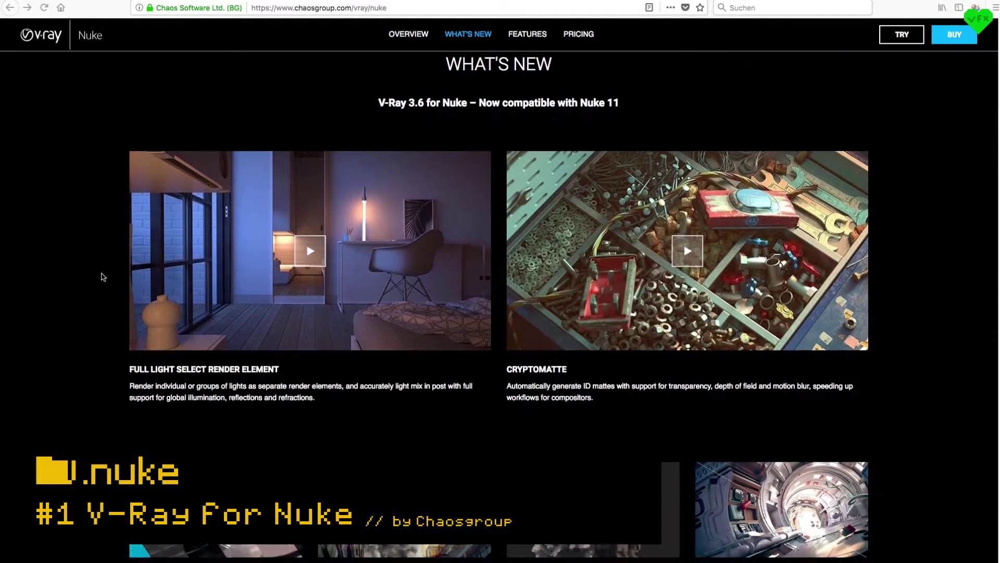
{"action": "scroll", "coordinate": [102, 276], "scroll_direction": "down", "scroll_amount": 1}
{"action": "scroll", "coordinate": [102, 277], "scroll_direction": "down", "scroll_amount": 2}
{"action": "scroll", "coordinate": [102, 278], "scroll_direction": "down", "scroll_amount": 1}
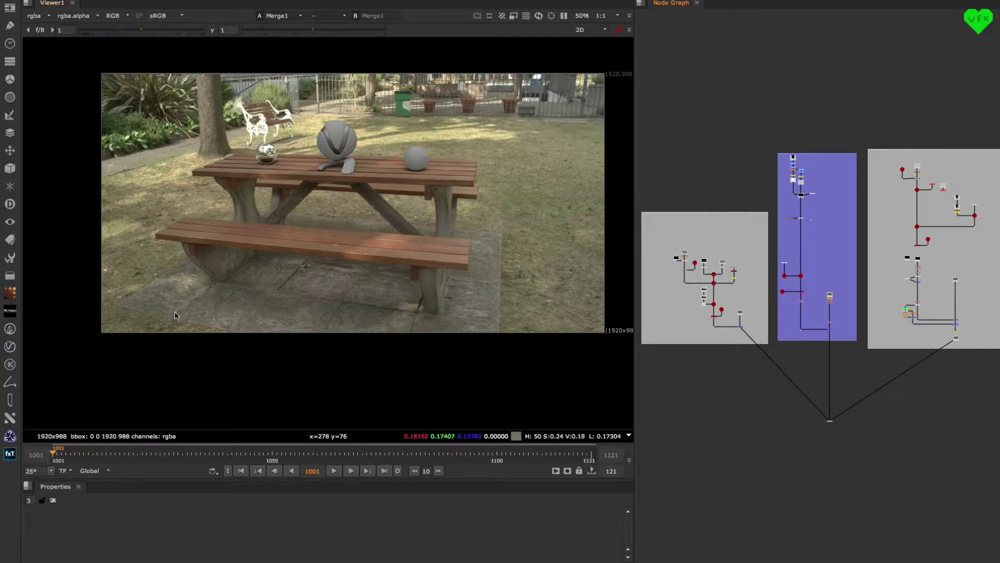
Return to frame 1000, view Merge53's chrome sphere, then play Read3's fire composite
{"action": "key", "text": "Left"}
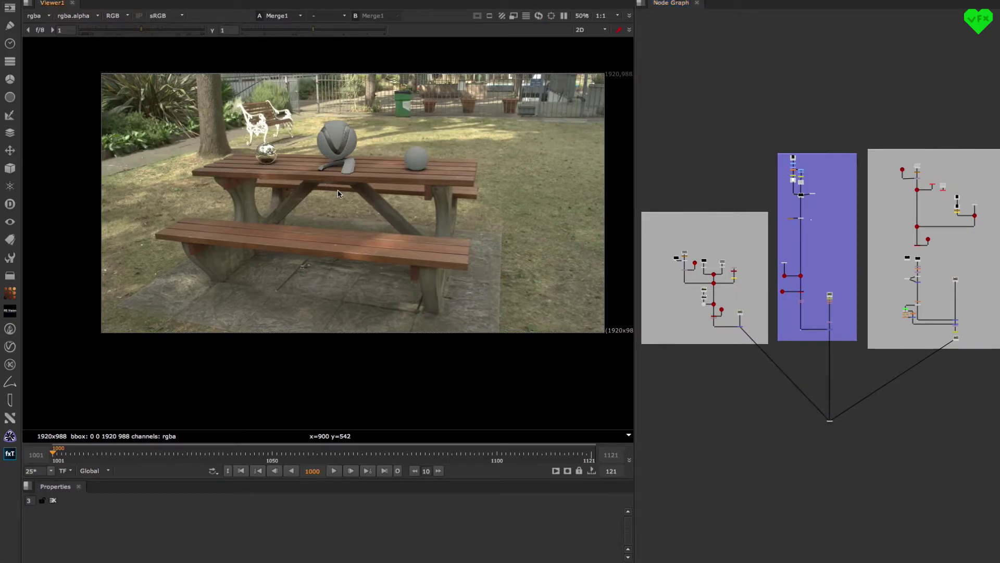
{"action": "key", "text": "2"}
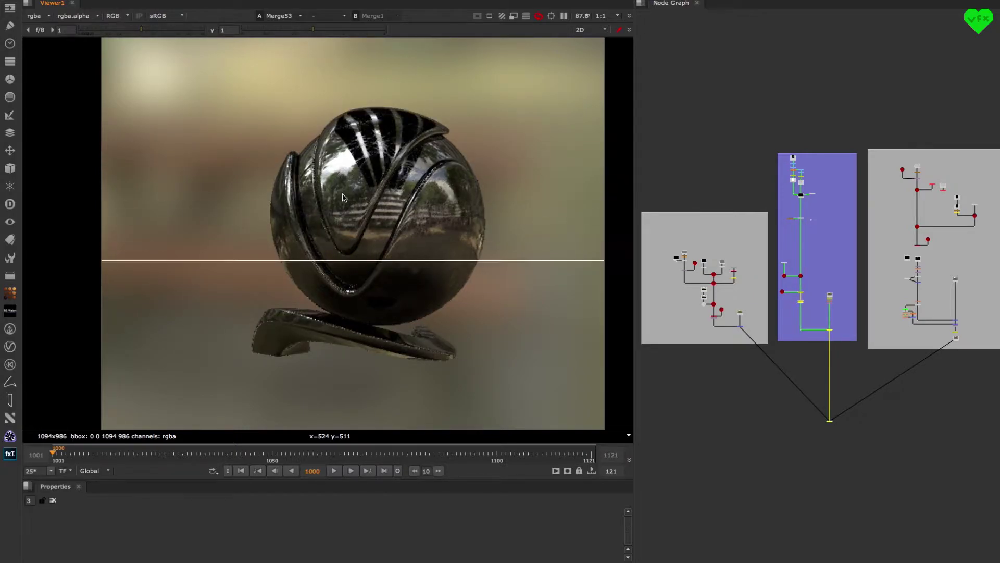
{"action": "key", "text": "3"}
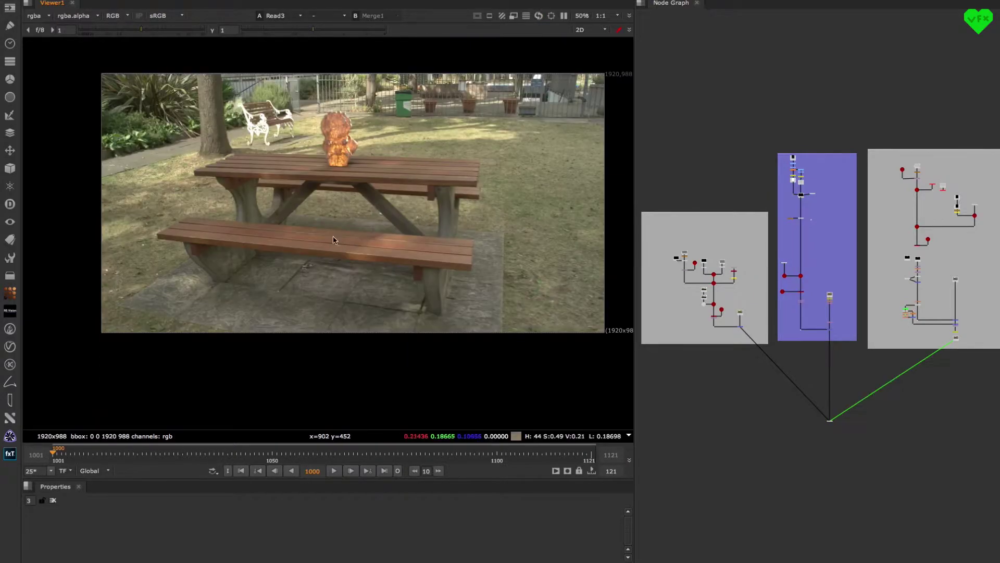
{"action": "left_click", "coordinate": [336, 469]}
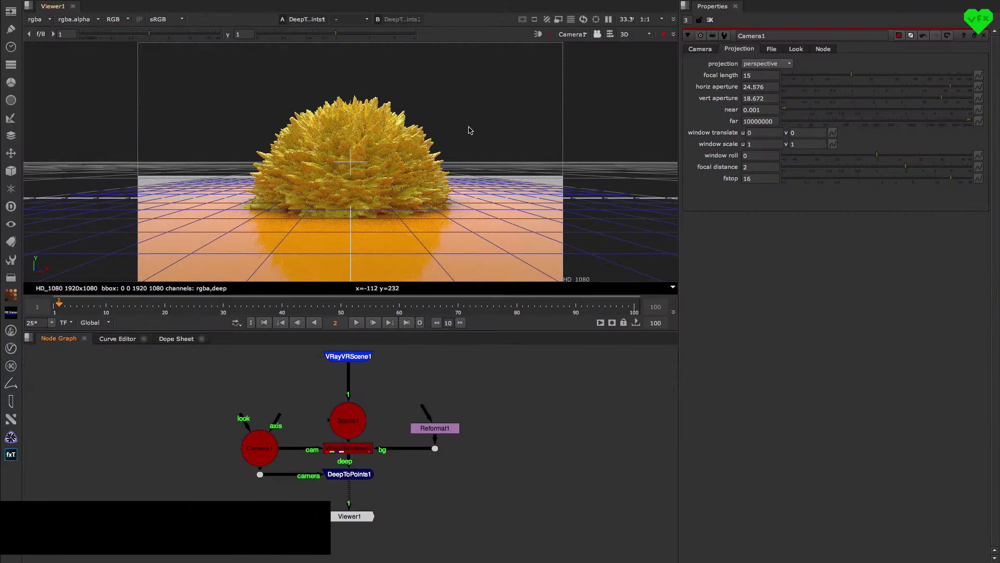
Orbit around the spiky render and add an Atmospheric Effects render element
{"action": "mouse_move", "coordinate": [427, 145]}
{"action": "left_mouse_down", "text": "ctrl"}
{"action": "mouse_move", "coordinate": [354, 146]}
{"action": "mouse_move", "coordinate": [550, 154]}
{"action": "left_mouse_up", "text": "ctrl"}
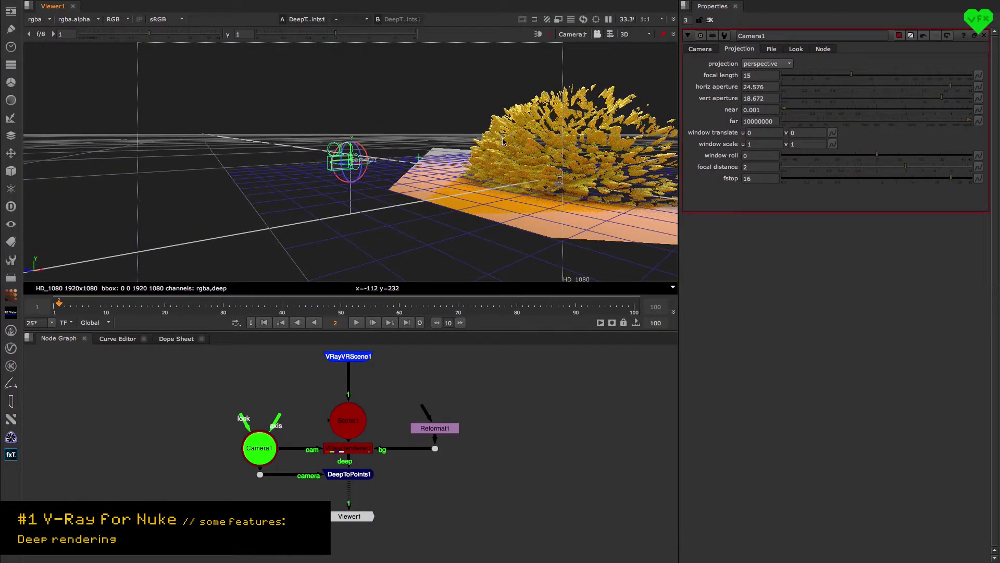
{"action": "left_click", "coordinate": [484, 82]}
{"action": "mouse_move", "coordinate": [463, 90]}
{"action": "left_mouse_down", "text": "ctrl"}
{"action": "mouse_move", "coordinate": [322, 117]}
{"action": "mouse_move", "coordinate": [409, 125]}
{"action": "left_mouse_up", "text": "ctrl"}
{"action": "mouse_move", "coordinate": [409, 167]}
{"action": "left_mouse_down", "text": "ctrl"}
{"action": "mouse_move", "coordinate": [458, 112]}
{"action": "mouse_move", "coordinate": [477, 120]}
{"action": "left_mouse_up", "text": "ctrl"}
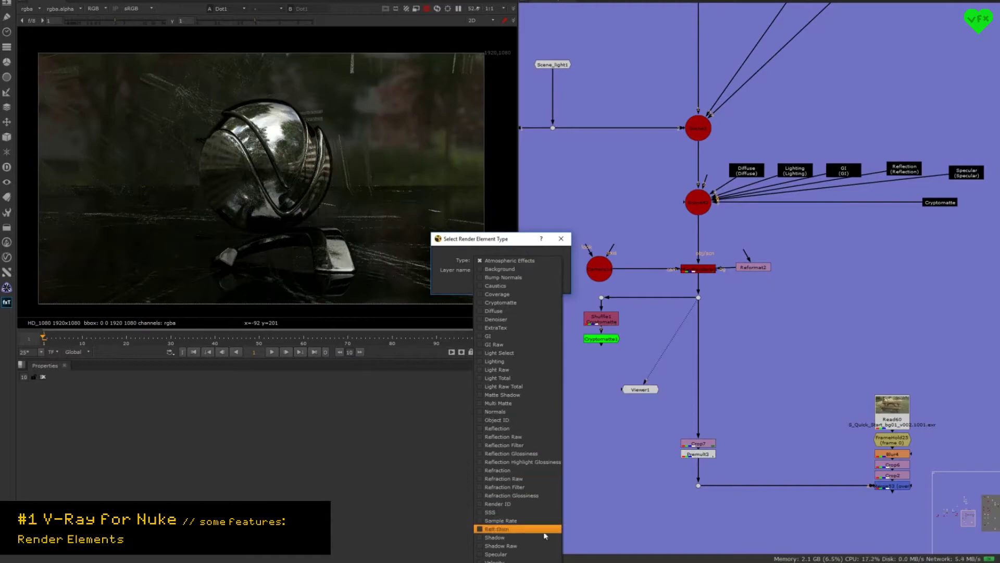
{"action": "left_click", "coordinate": [563, 240]}
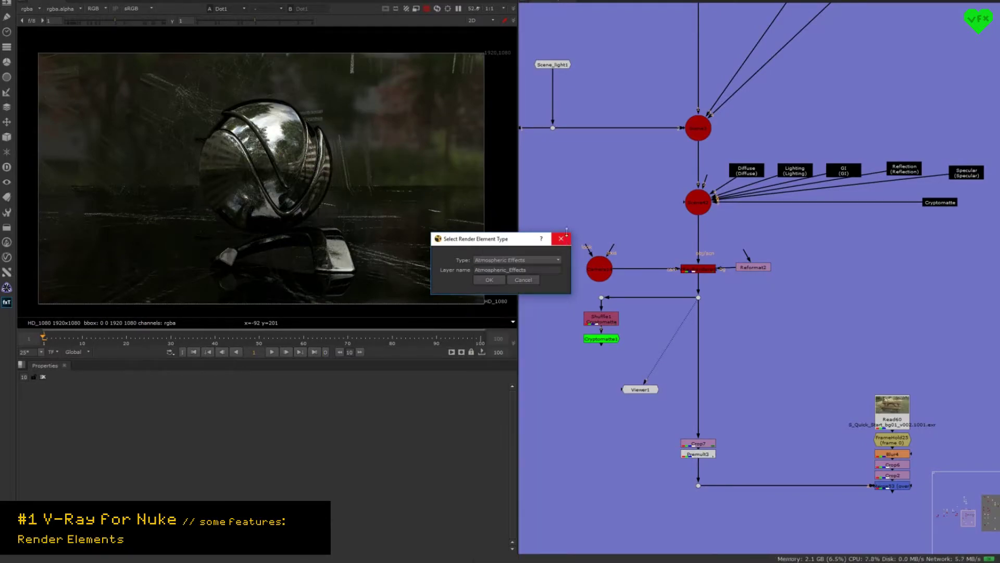
{"action": "left_click", "coordinate": [562, 239]}
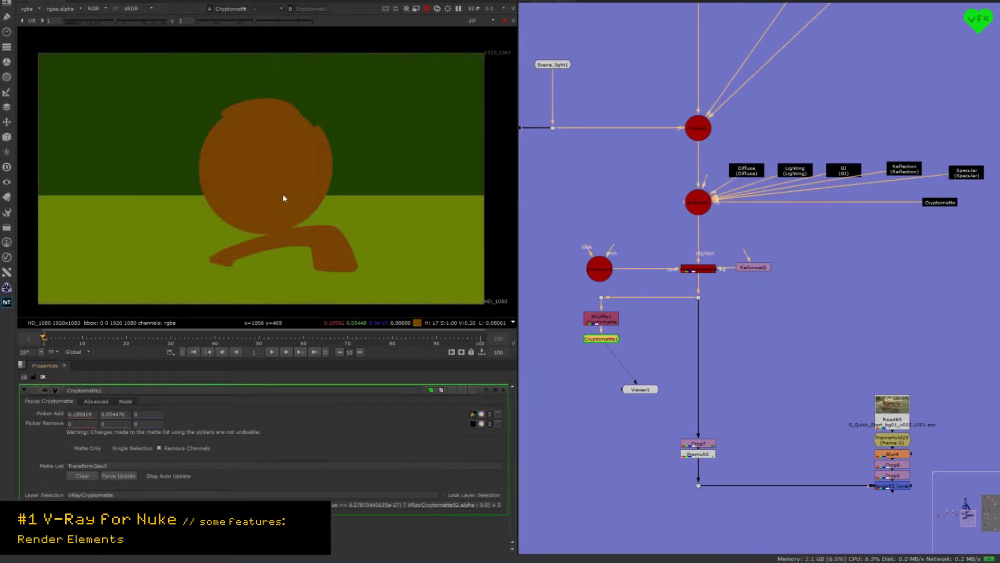
Pick the sphere into the Cryptomatte matte, play the fire plate, and enable GI On
{"action": "left_click", "coordinate": [283, 194], "text": "ctrl"}
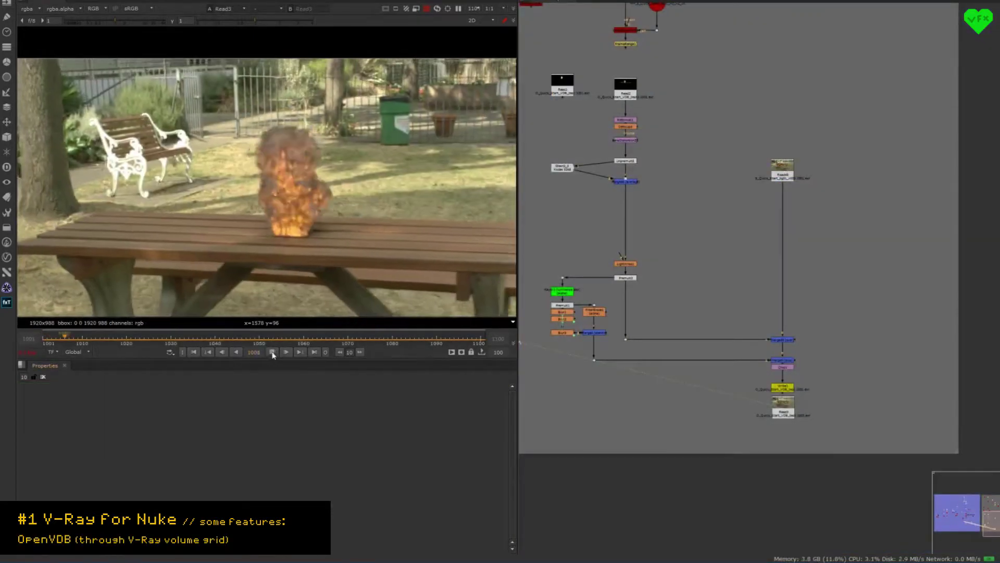
{"action": "left_click", "coordinate": [273, 353]}
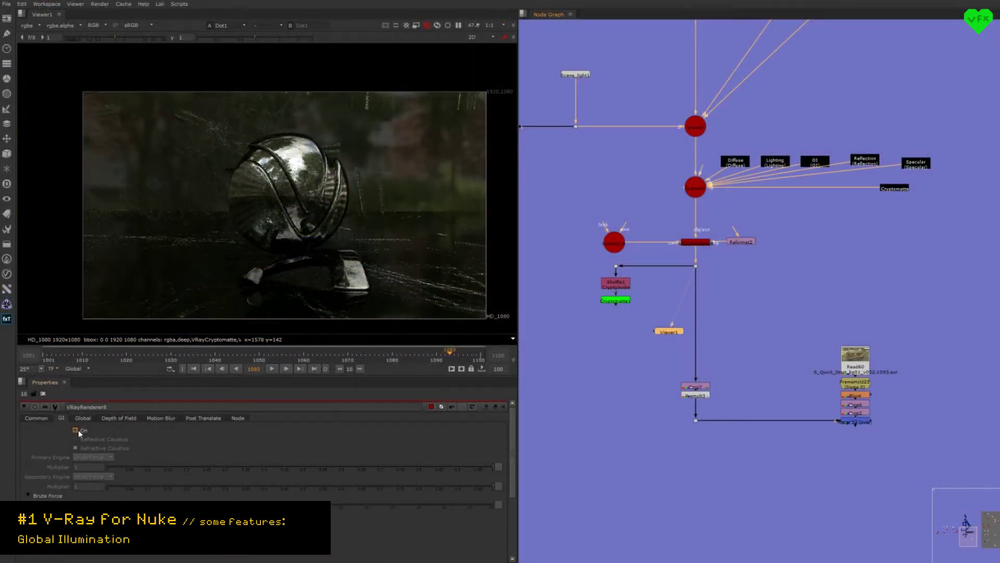
{"action": "left_click", "coordinate": [75, 430]}
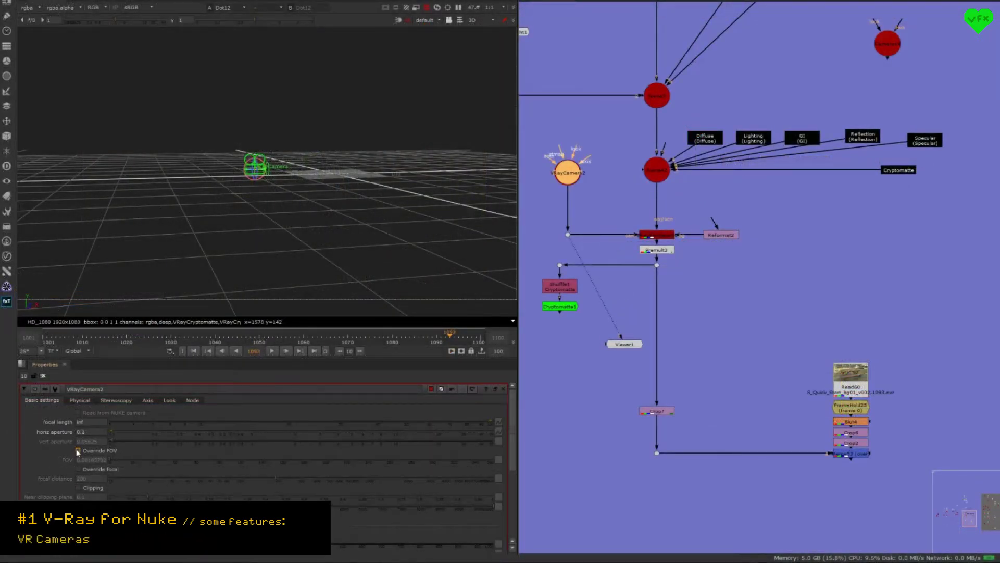
Override the V-Ray camera FOV, widen it to 360°, and view the panorama in 2D
{"action": "left_click", "coordinate": [77, 451]}
{"action": "left_click_drag", "start_coordinate": [143, 460], "coordinate": [384, 450]}
{"action": "key", "text": "Tab"}
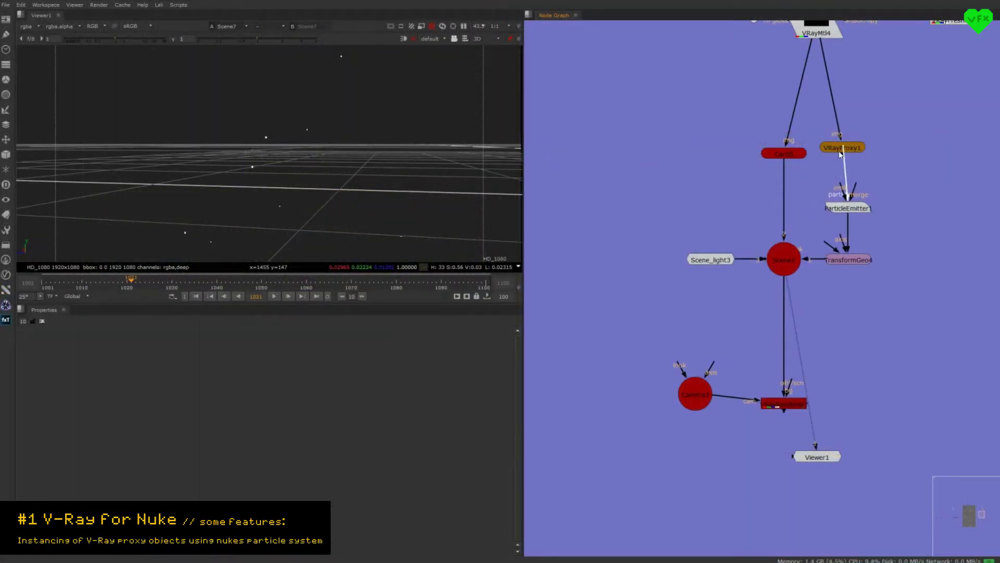
Instance VRayProxy1 spheres on ParticleEmitter, view the render in 2D, and open the Material Library
{"action": "left_click_drag", "start_coordinate": [840, 154], "coordinate": [842, 148]}
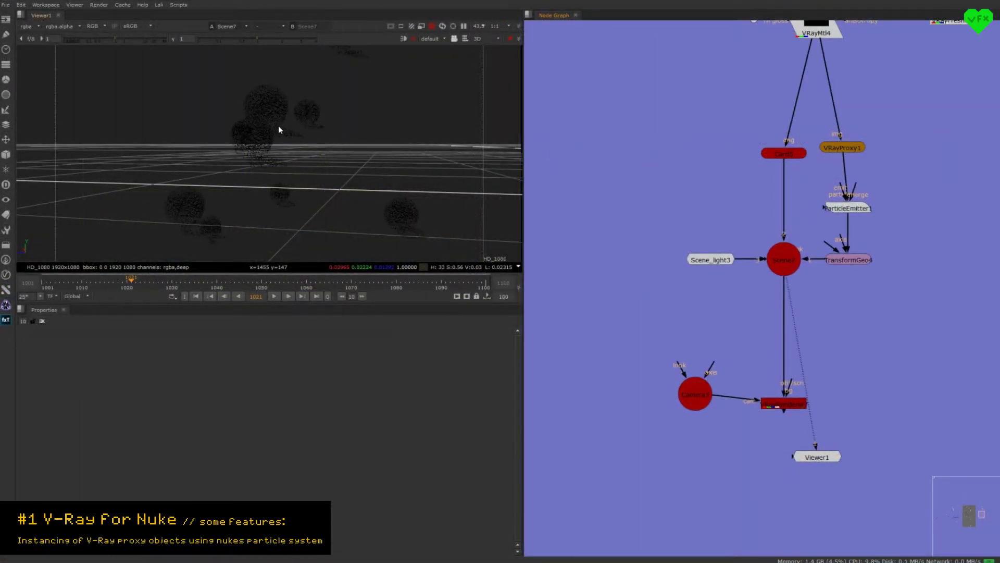
{"action": "left_click", "coordinate": [770, 397]}
{"action": "key", "text": "1"}
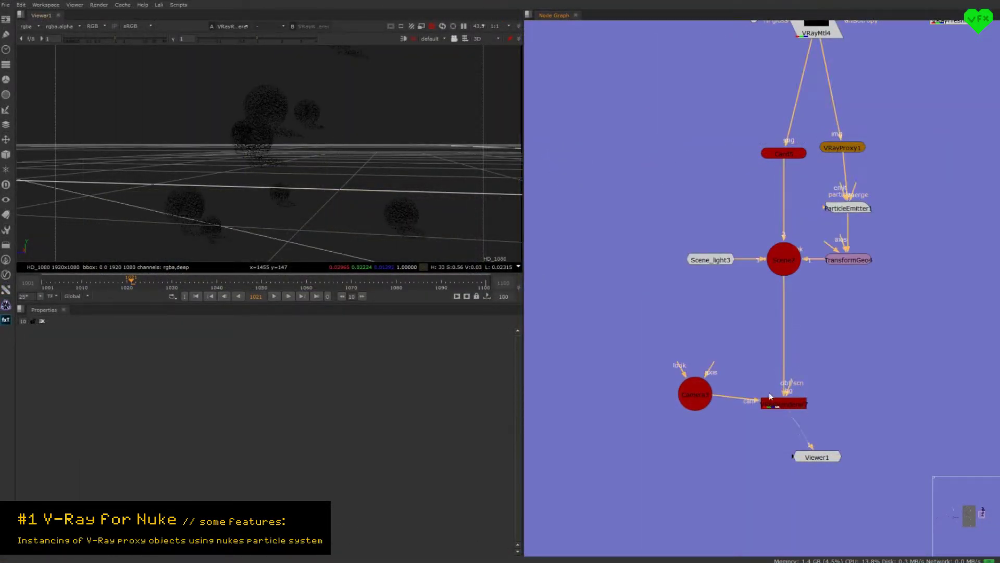
{"action": "key", "text": "Tab"}
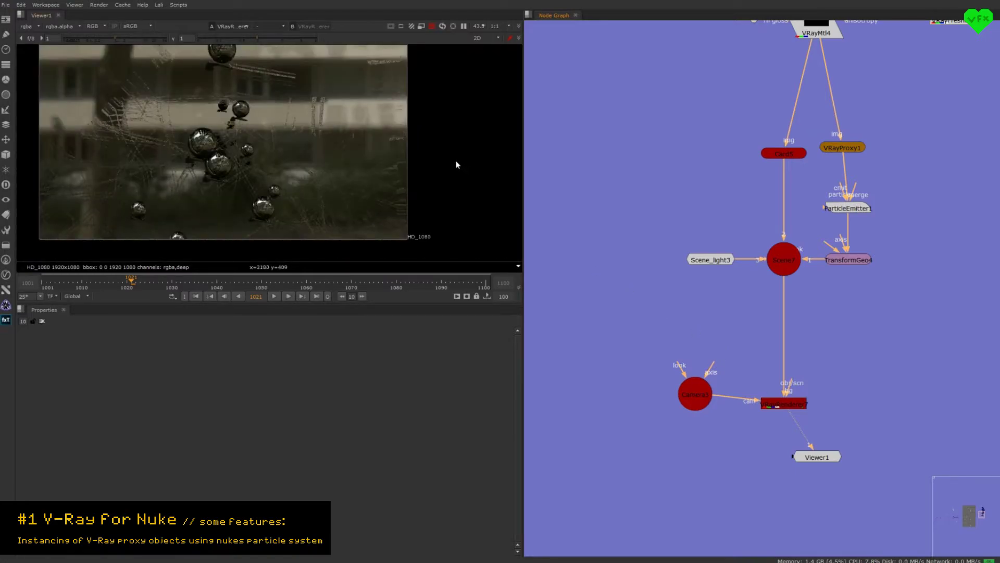
{"action": "middle_click_drag", "start_coordinate": [406, 154], "coordinate": [451, 163]}
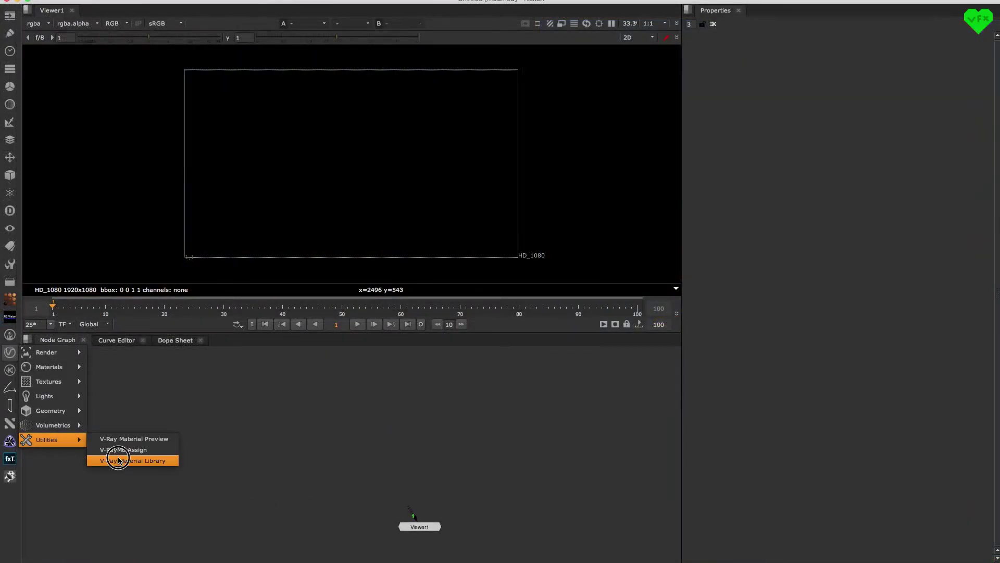
{"action": "left_click", "coordinate": [141, 460]}
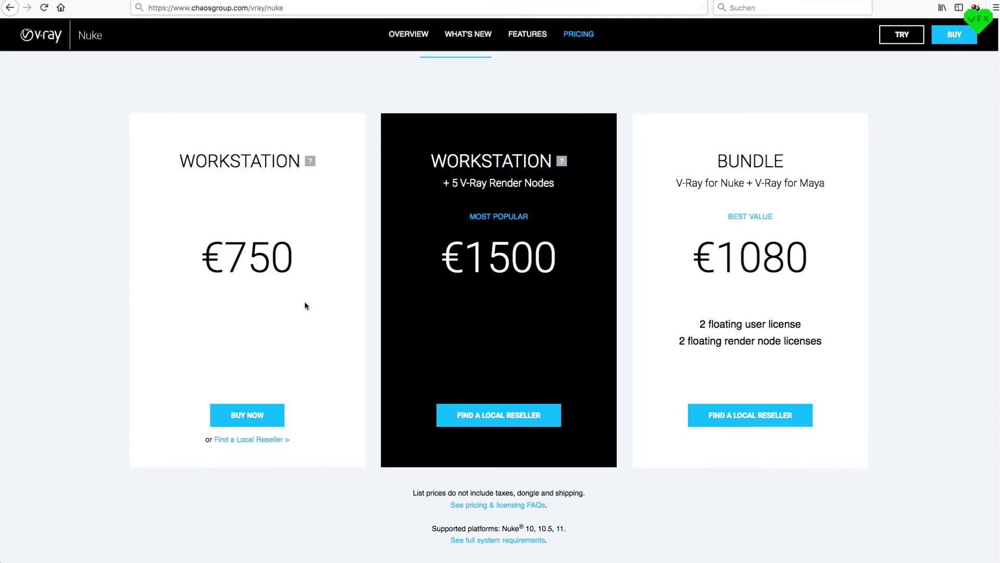
{"action": "scroll", "coordinate": [86, 219], "scroll_direction": "down", "scroll_amount": 1}
{"action": "scroll", "coordinate": [251, 248], "scroll_direction": "up", "scroll_amount": 2}
{"action": "scroll", "coordinate": [241, 328], "scroll_direction": "down", "scroll_amount": 1}
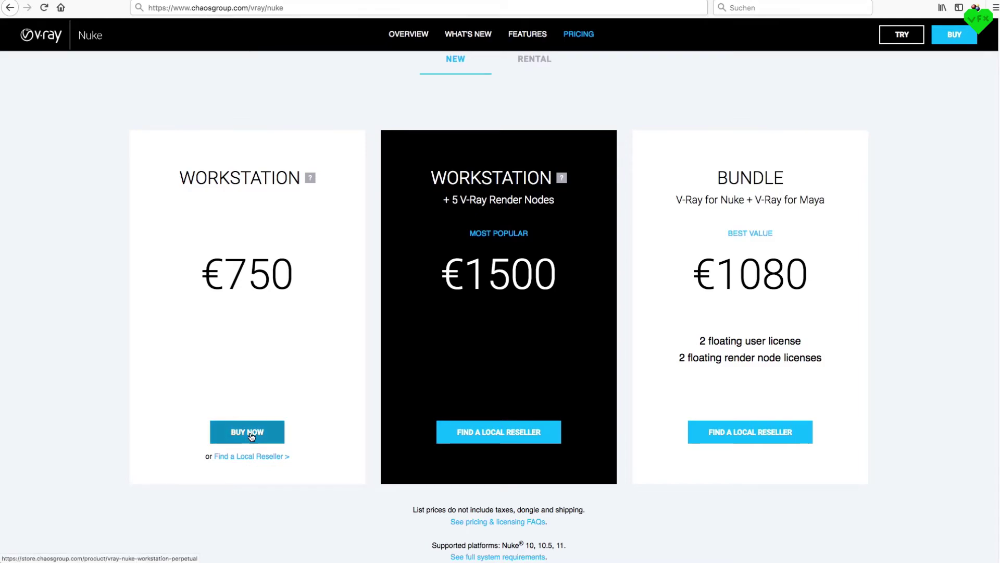
Show the RENTAL tab's monthly and annual V-Ray for Nuke prices
{"action": "left_click", "coordinate": [538, 65]}
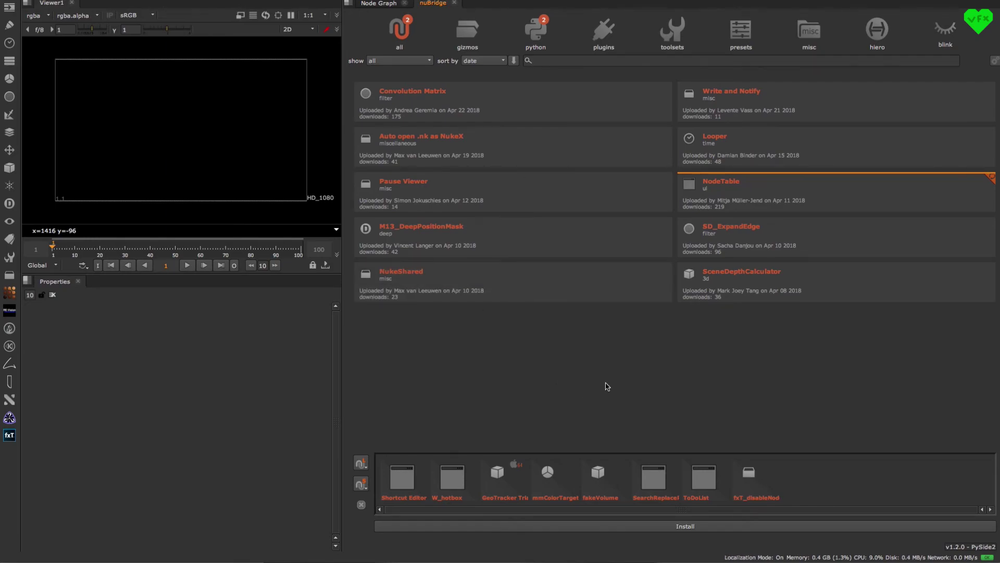
{"action": "scroll", "coordinate": [581, 349], "scroll_direction": "down", "scroll_amount": 5}
{"action": "scroll", "coordinate": [581, 349], "scroll_direction": "up", "scroll_amount": 2}
{"action": "scroll", "coordinate": [581, 348], "scroll_direction": "up", "scroll_amount": 2}
{"action": "scroll", "coordinate": [581, 348], "scroll_direction": "up", "scroll_amount": 2}
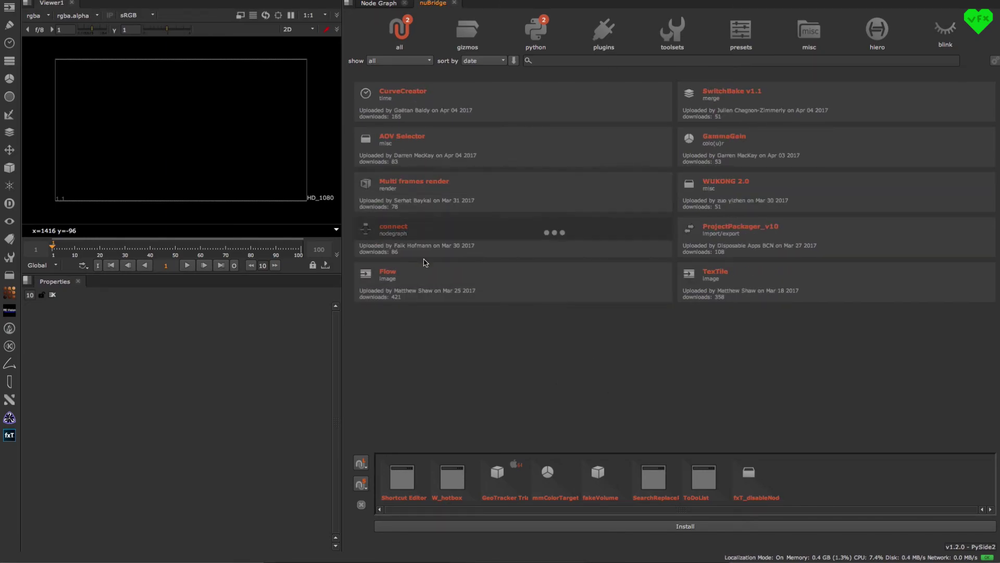